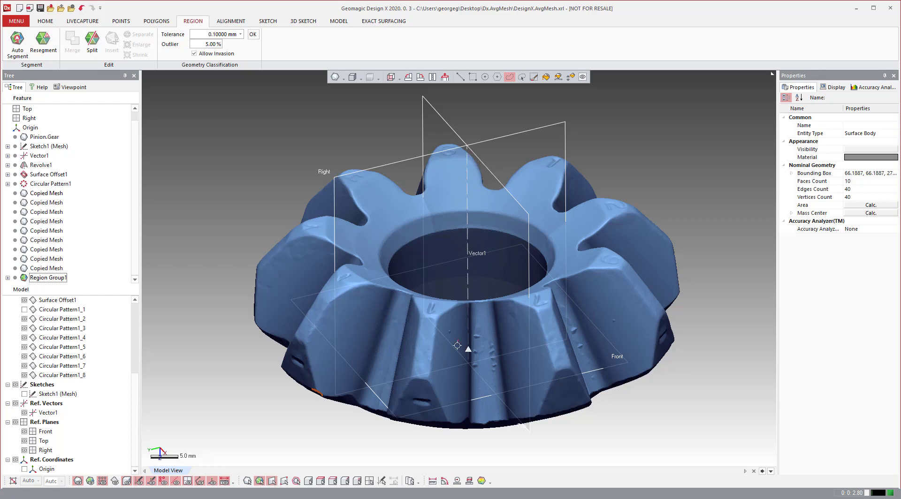
Step: Display the pinion gear mesh with its segmented regions in colour
right_drag(457, 346, 460, 390)
scroll(464, 277, down, 3)
right_drag(466, 258, 467, 358)
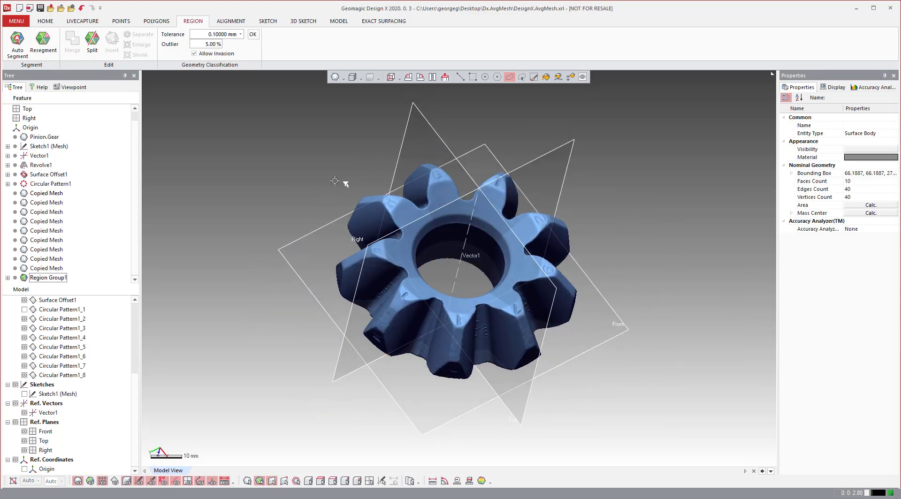
right_drag(346, 184, 453, 192)
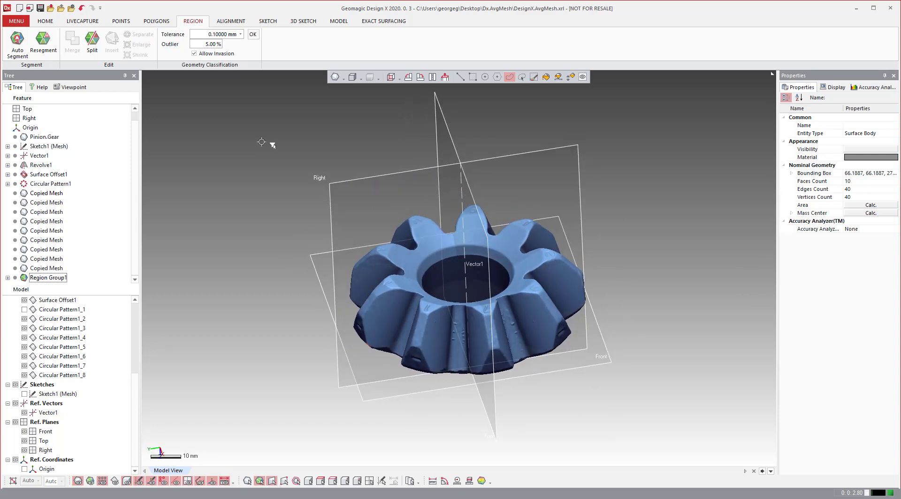
right_drag(427, 199, 439, 199)
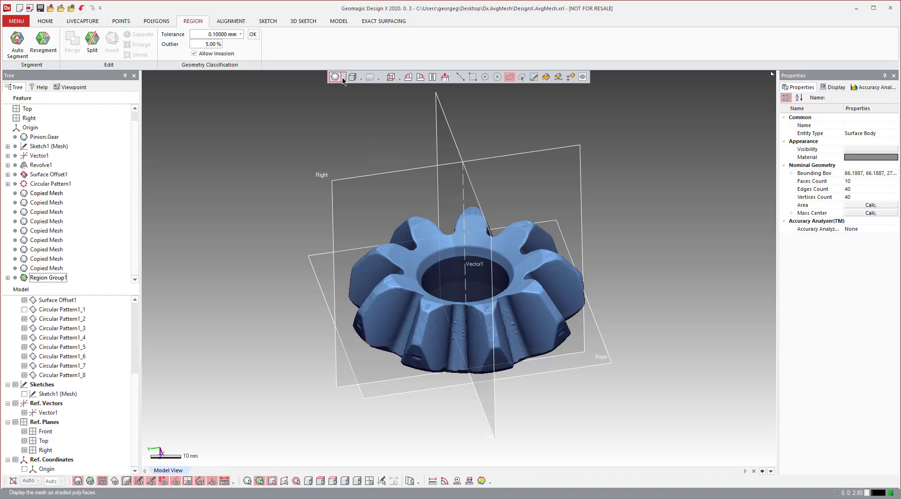
mouse_move(336, 77)
click(335, 142)
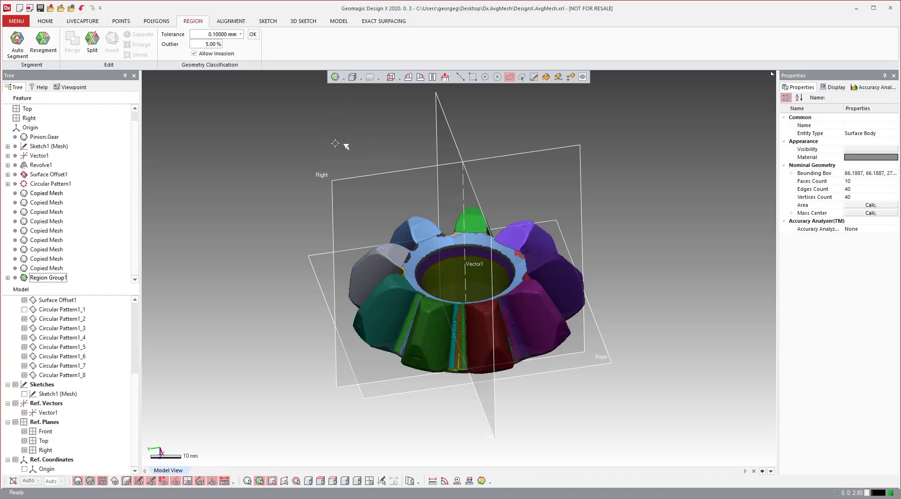
Step: Examine the freeform regions on adjacent gear teeth to see which mesh areas each one covers
scroll(414, 148, up, 3)
scroll(399, 144, down, 4)
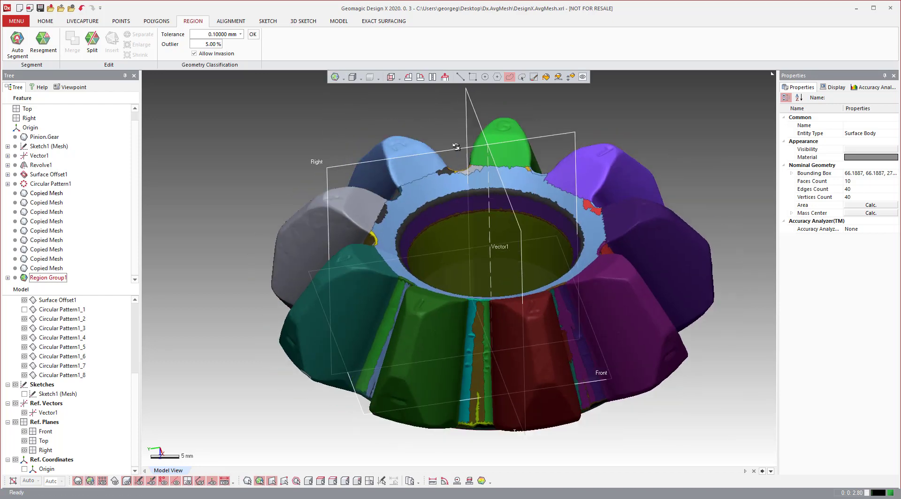
right_drag(398, 144, 448, 162)
click(450, 168)
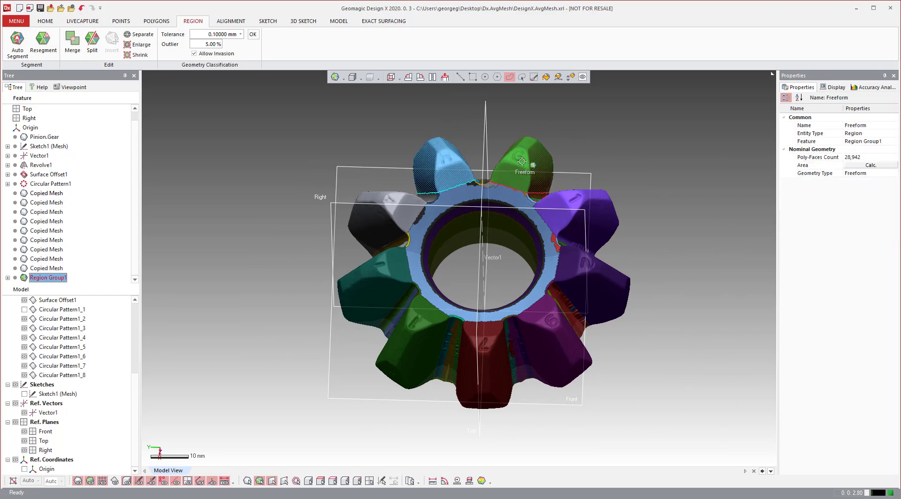
click(521, 162)
right_drag(604, 223, 489, 187)
scroll(485, 140, up, 5)
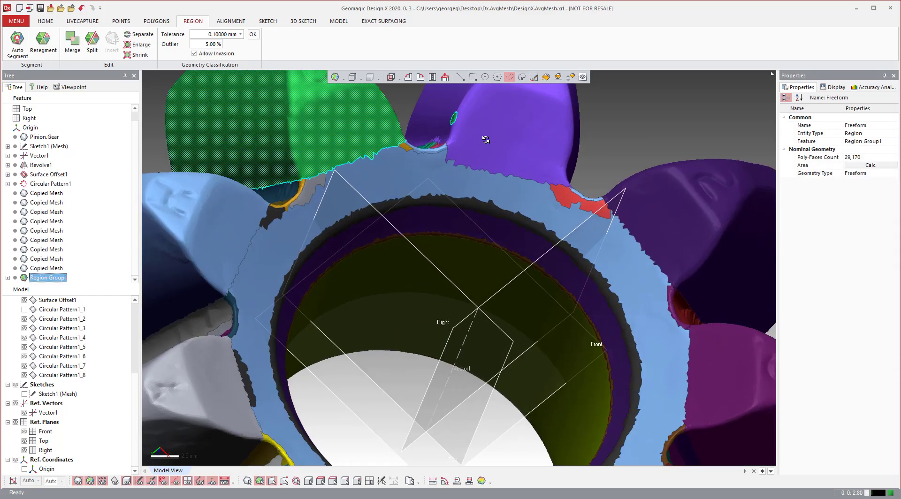
scroll(485, 143, down, 2)
click(564, 135)
Step: Paint a poly-face selection over the stray green patch on the purple tooth's flank and insert it as a new region
scroll(442, 172, up, 3)
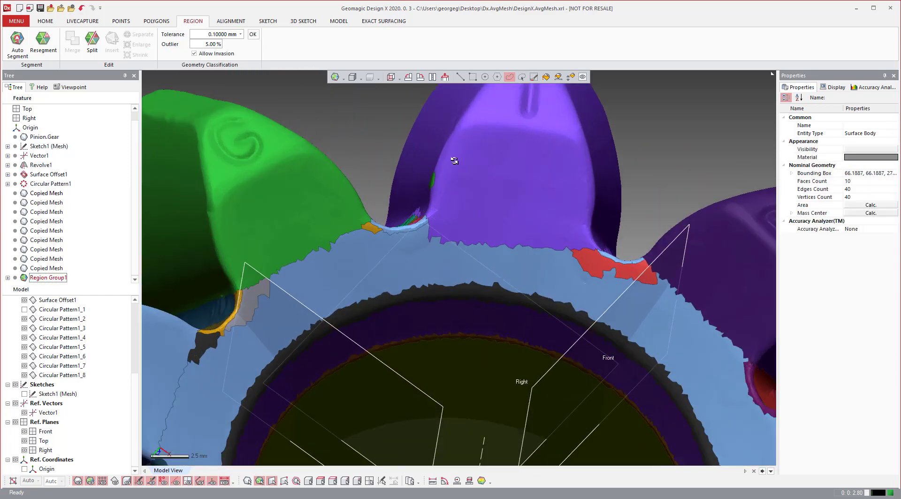
scroll(437, 183, up, 2)
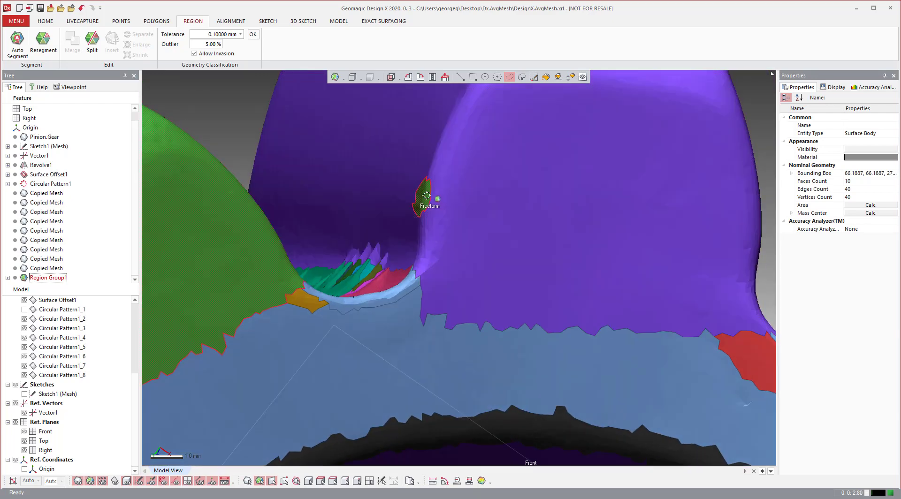
click(422, 195)
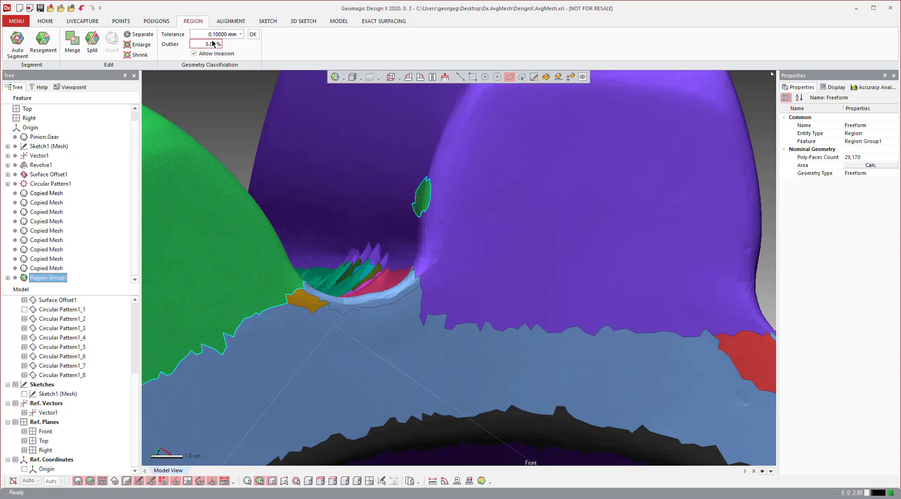
click(533, 76)
drag(435, 198, 424, 197)
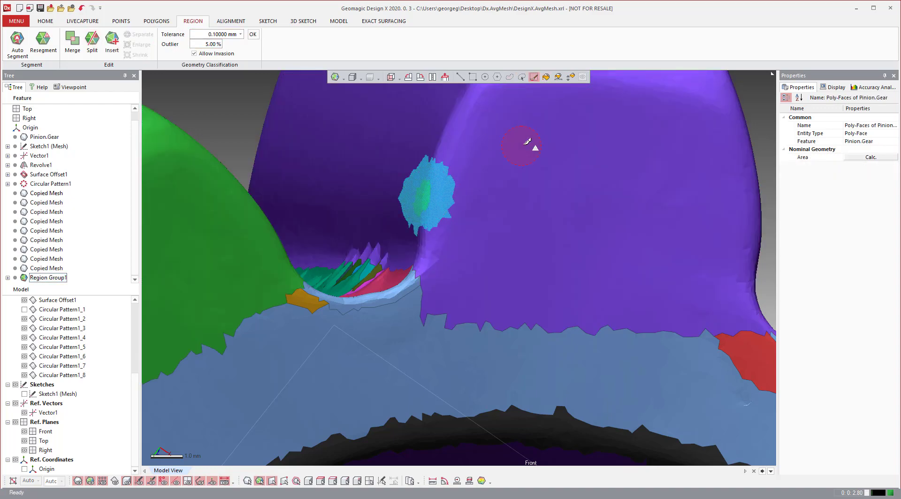
click(114, 40)
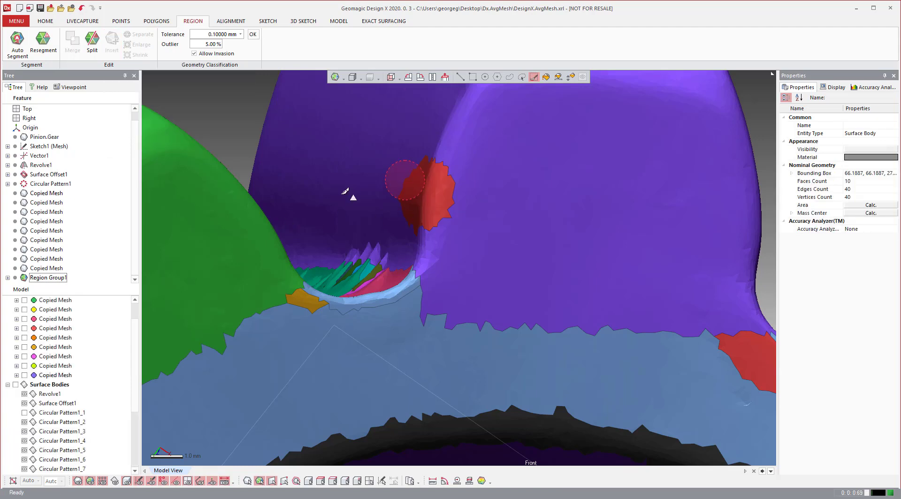
Step: Merge the newly inserted flank region with the surrounding purple freeform region so the tooth forms one region
click(473, 77)
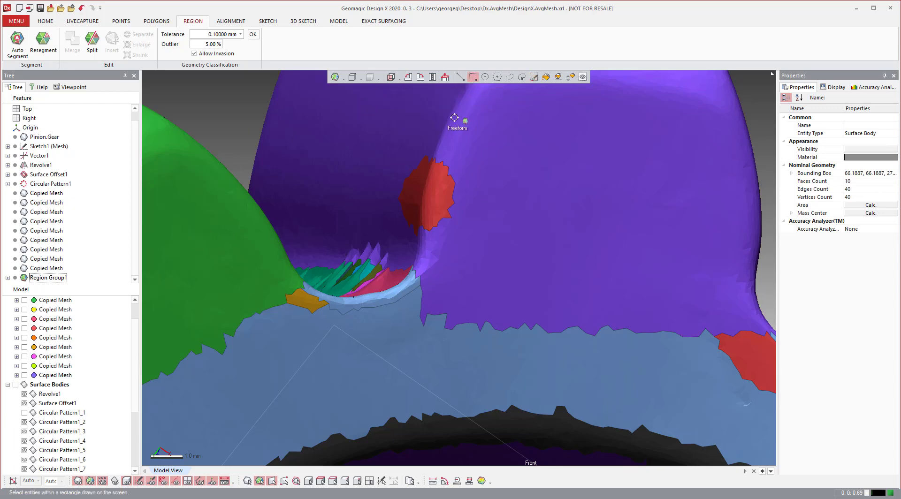
click(447, 187)
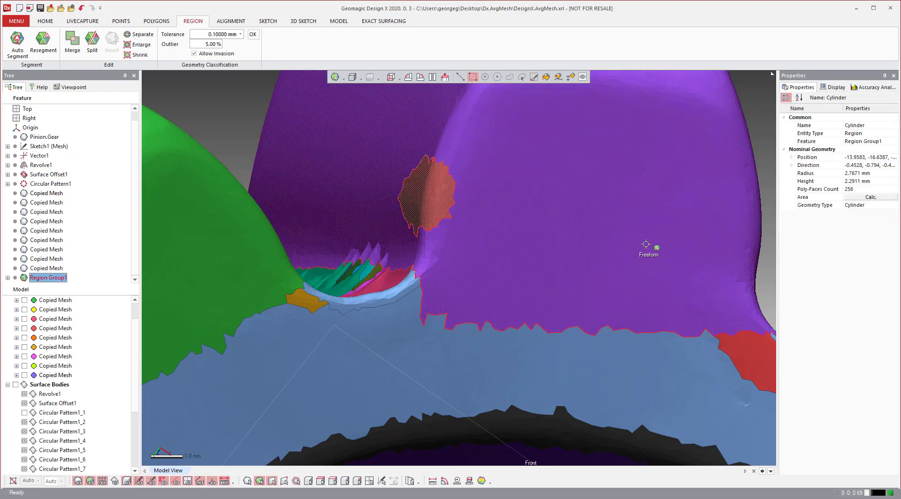
shift+click(632, 231)
click(95, 51)
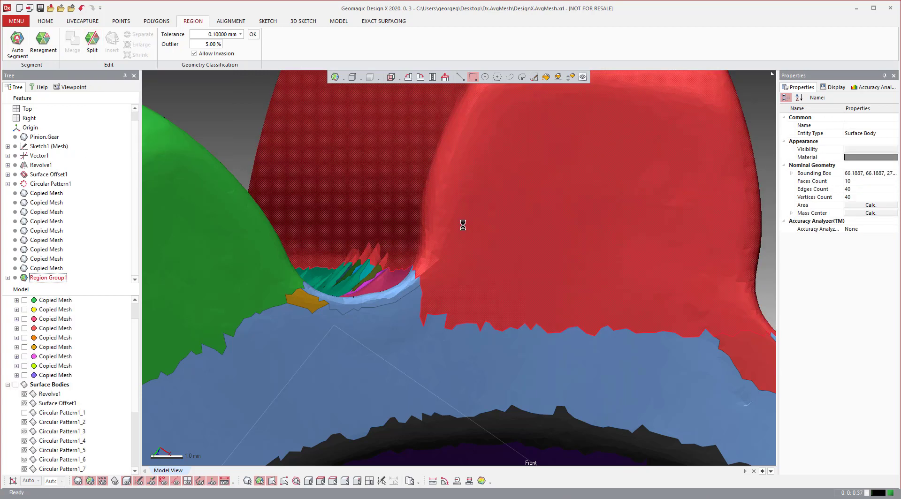
right_drag(463, 224, 434, 271)
scroll(389, 240, down, 4)
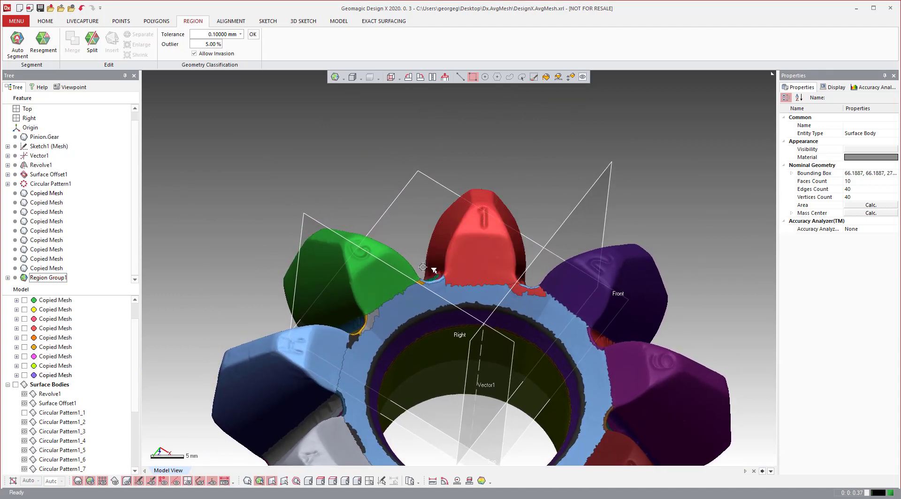
drag(419, 257, 529, 285)
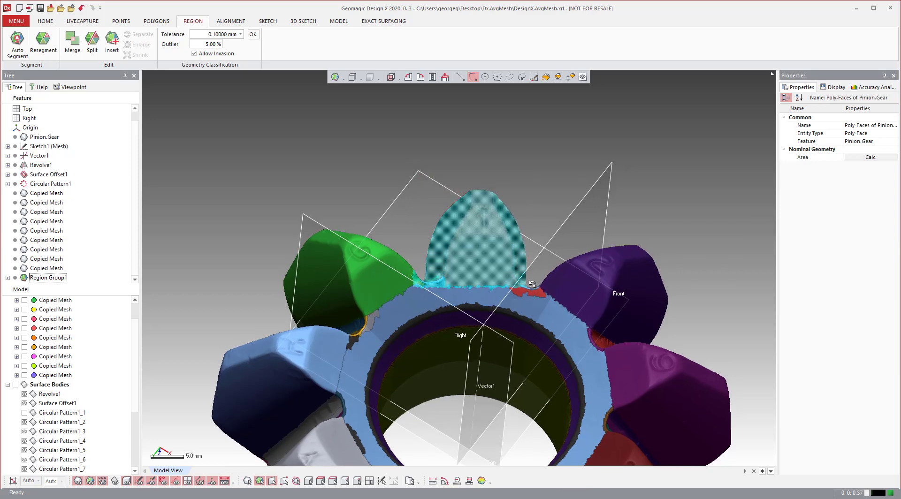
right_drag(529, 285, 410, 247)
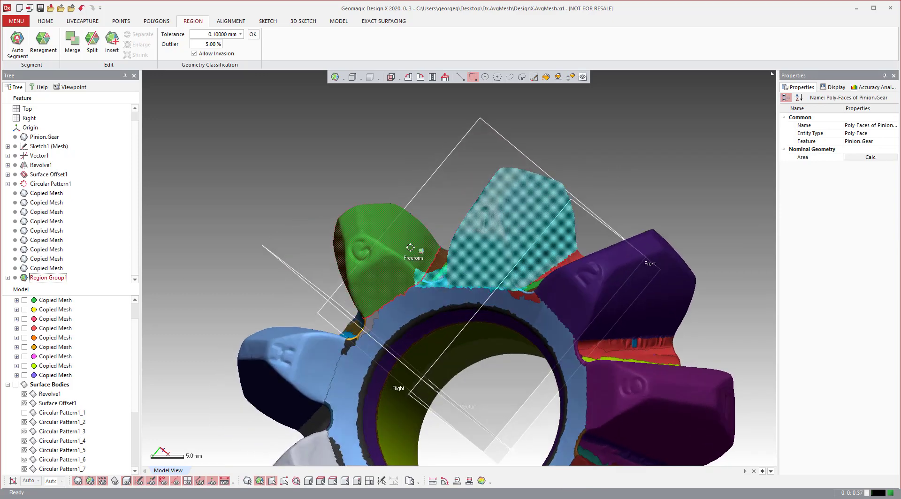
click(439, 312)
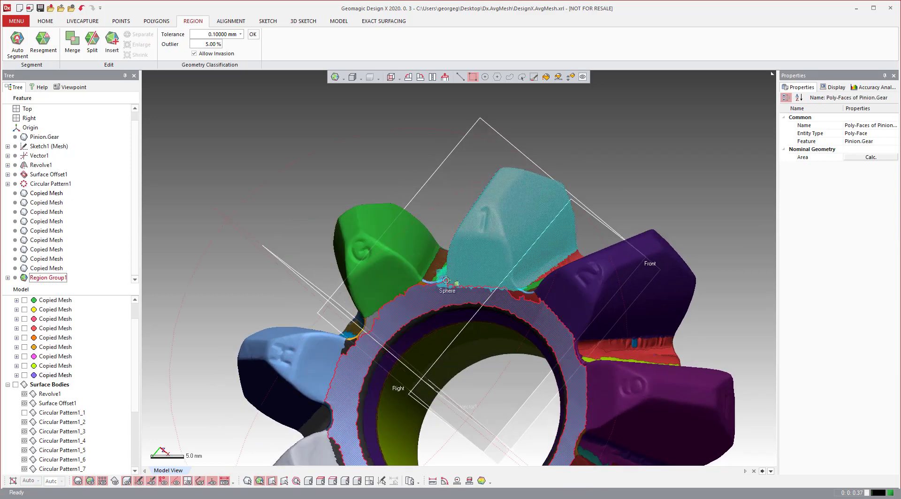
right_drag(446, 280, 519, 222)
click(615, 135)
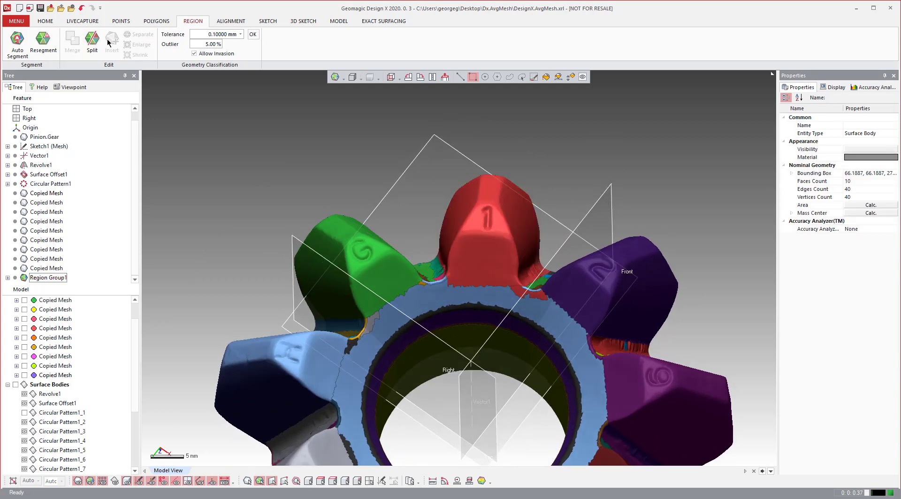
Step: Start the Average Meshes command with the whole ring of tooth regions in view
scroll(589, 165, down, 3)
right_drag(596, 172, 461, 390)
scroll(460, 390, up, 2)
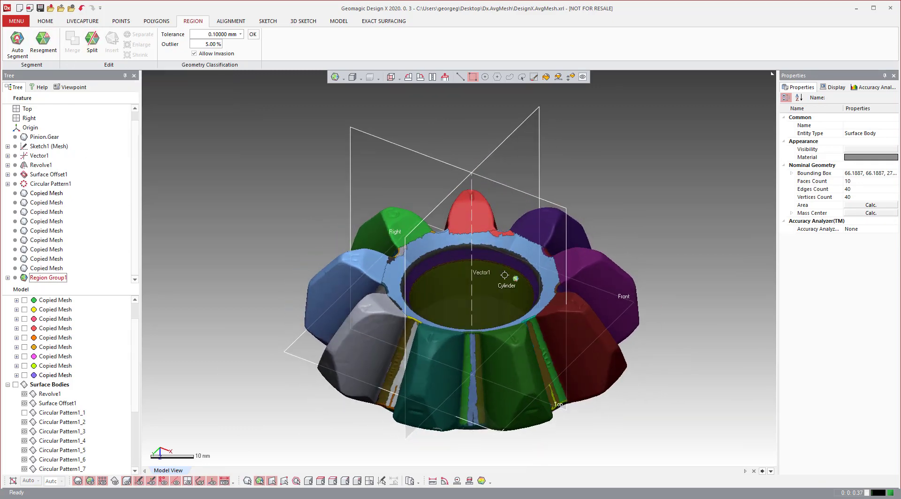
click(22, 22)
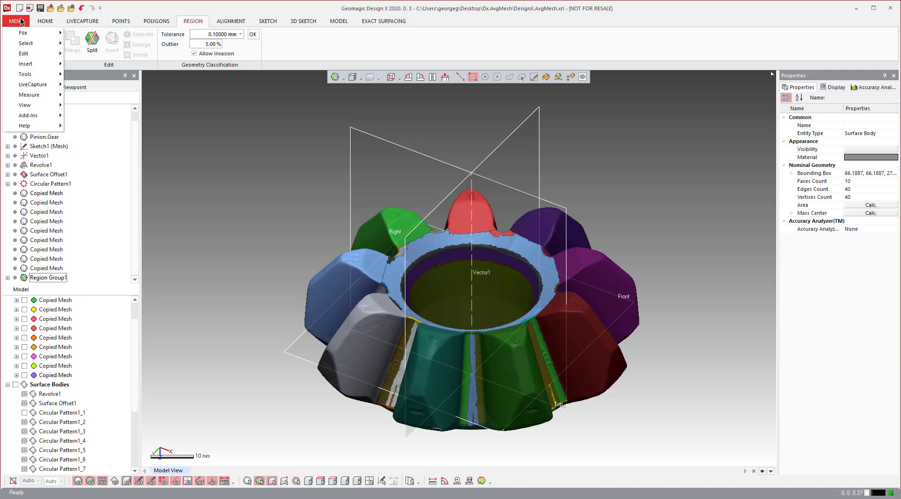
mouse_move(29, 73)
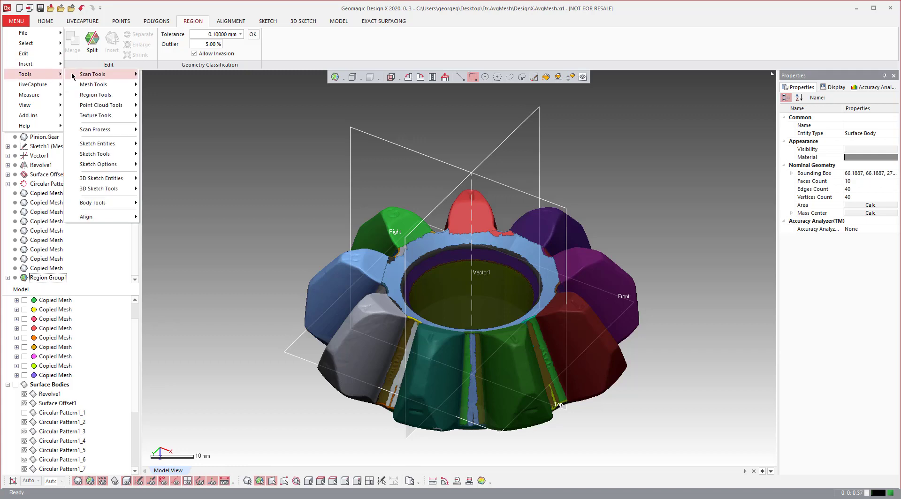
mouse_move(81, 75)
click(180, 172)
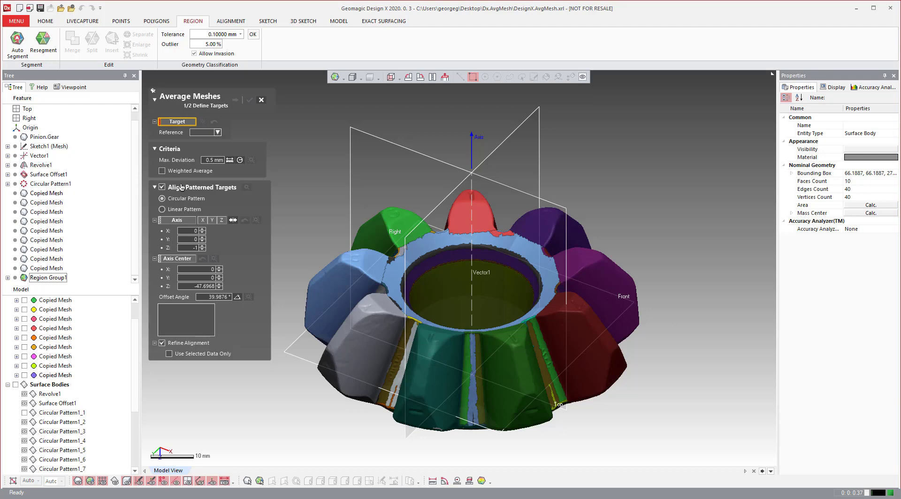
scroll(440, 248, down, 1)
scroll(355, 295, up, 1)
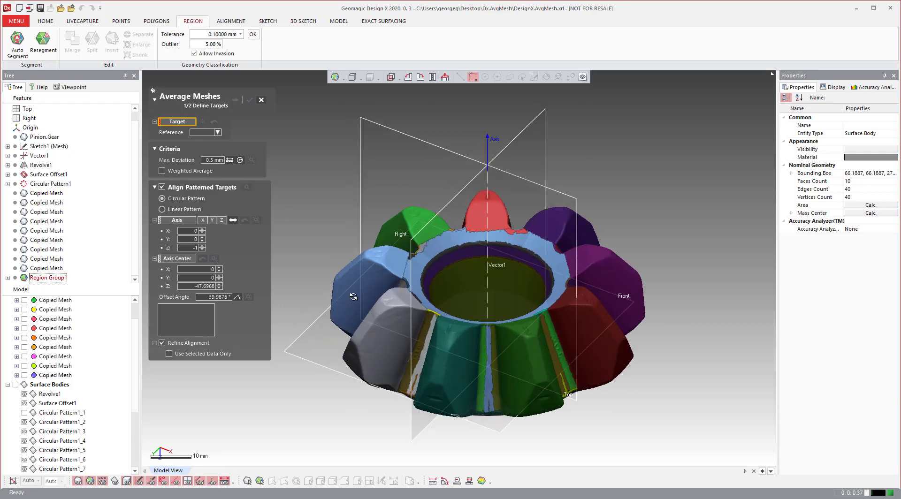
scroll(439, 299, up, 1)
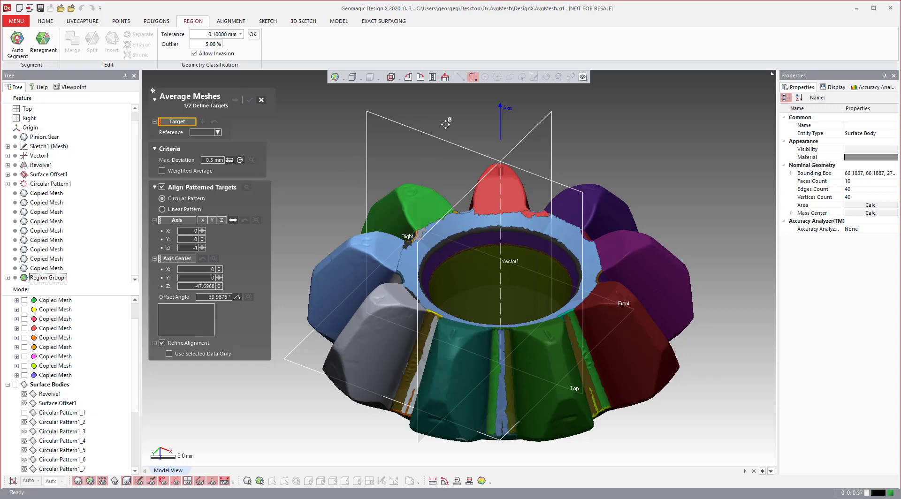
right_drag(446, 124, 453, 146)
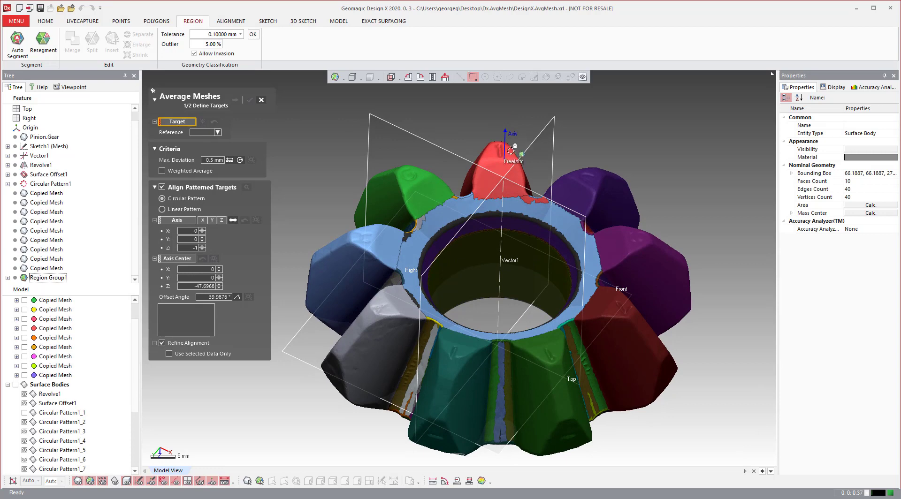
Step: Select all nine freeform tooth regions around the gear as the averaging targets, starting with the red tooth
click(505, 166)
click(633, 210)
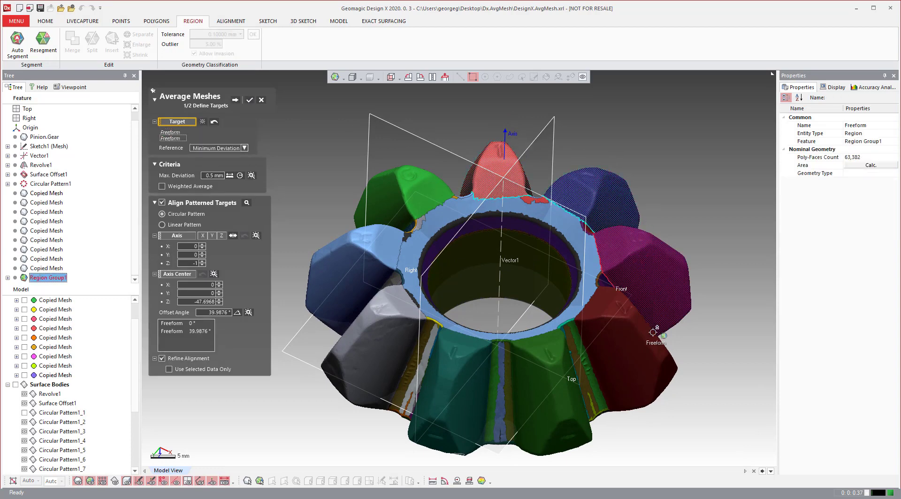
click(644, 281)
click(620, 357)
click(544, 395)
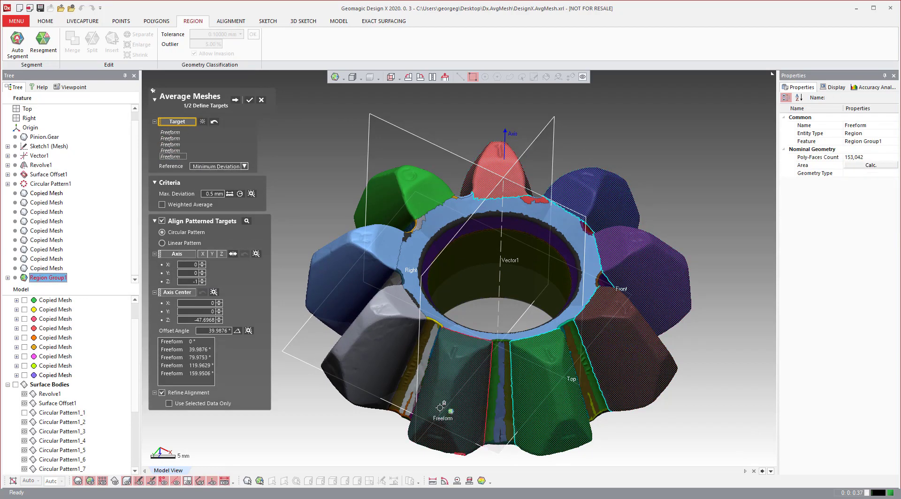
click(409, 381)
click(351, 247)
click(404, 183)
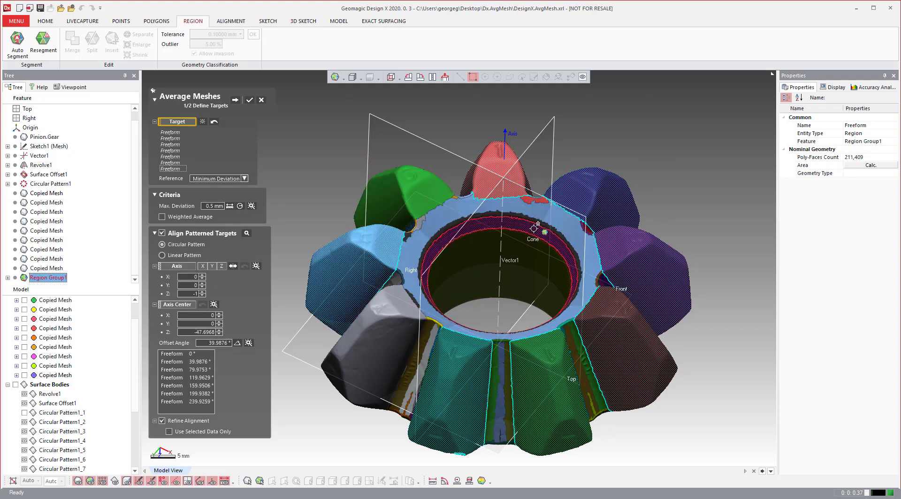
click(405, 183)
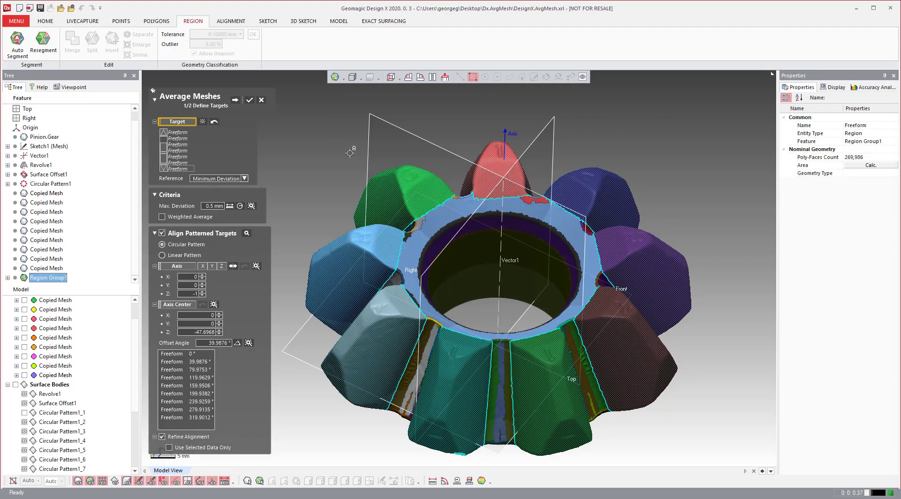
Step: Set Vector1 as the rotation axis for the circular pattern alignment of the targets
scroll(647, 165, down, 3)
right_drag(647, 164, 267, 121)
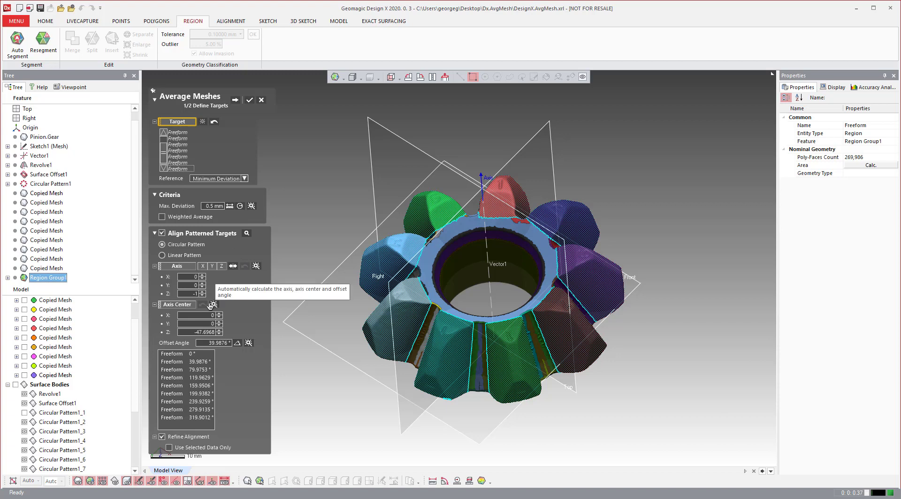
right_drag(524, 165, 489, 178)
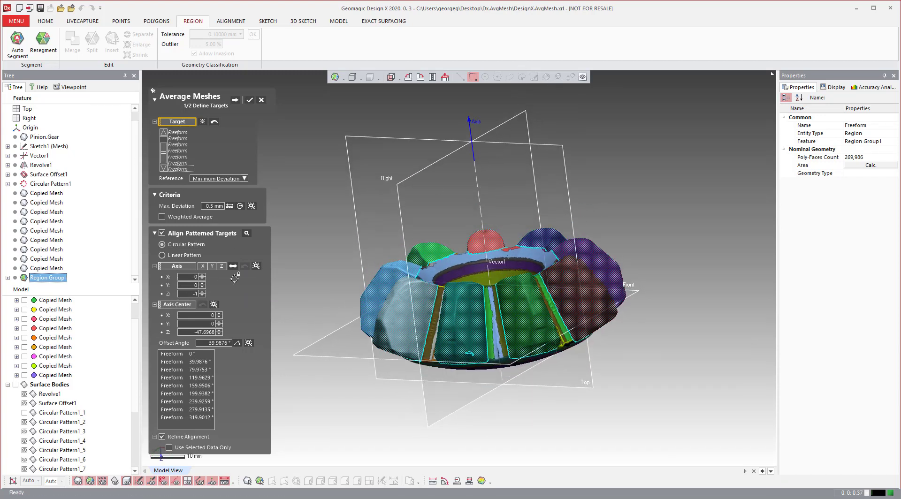
click(183, 266)
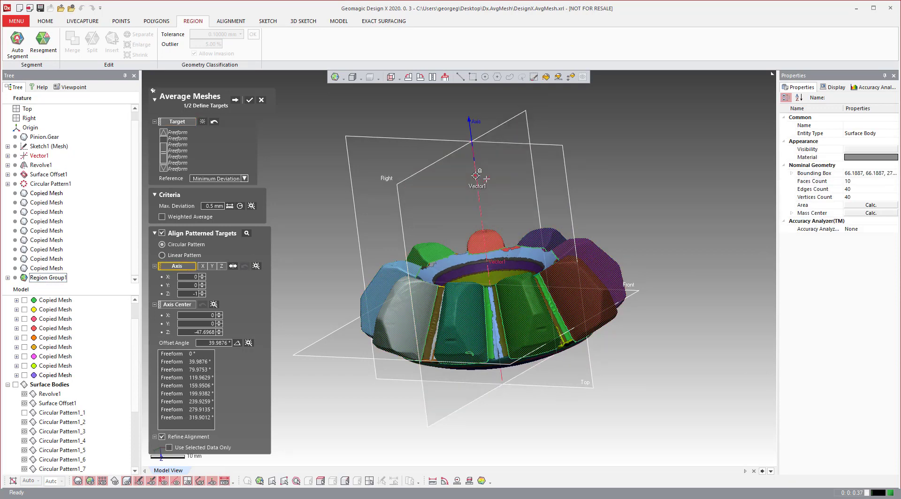
right_drag(441, 201, 468, 196)
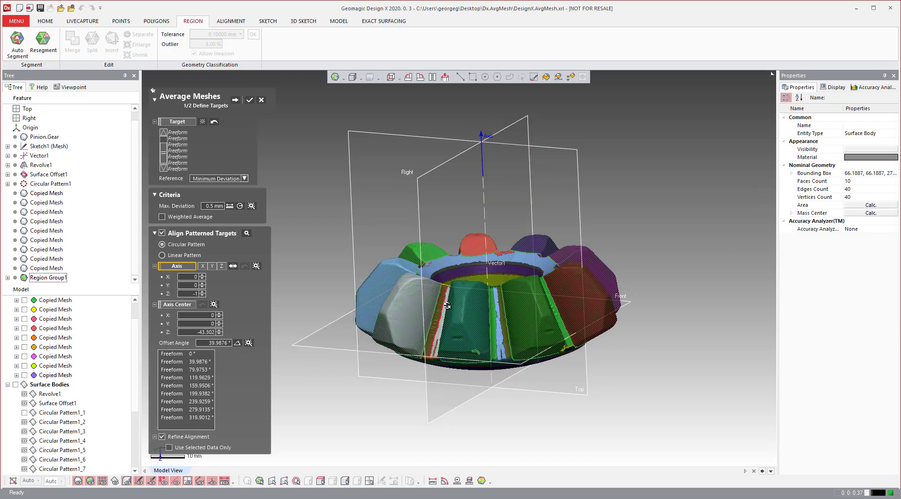
Step: Set the circular pattern's offset angle between the tooth targets to 40°
right_drag(324, 339, 262, 307)
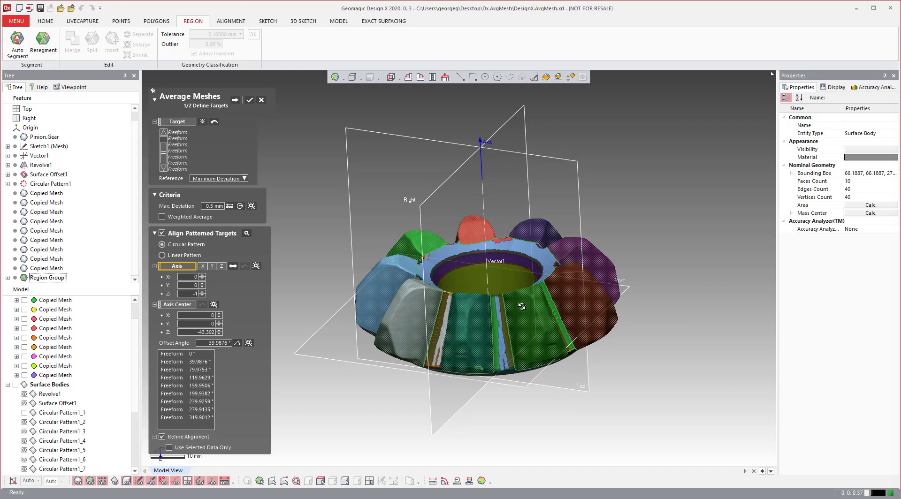
right_drag(521, 305, 519, 339)
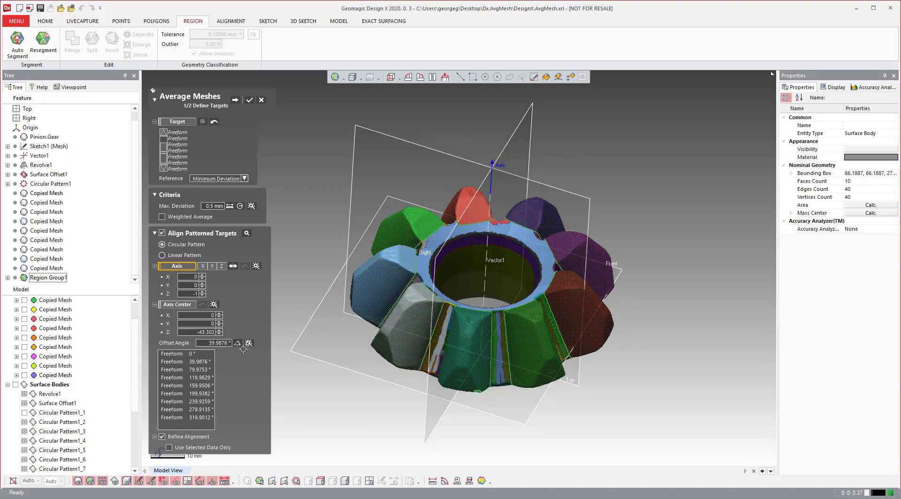
click(211, 344)
text(40)
key(Return)
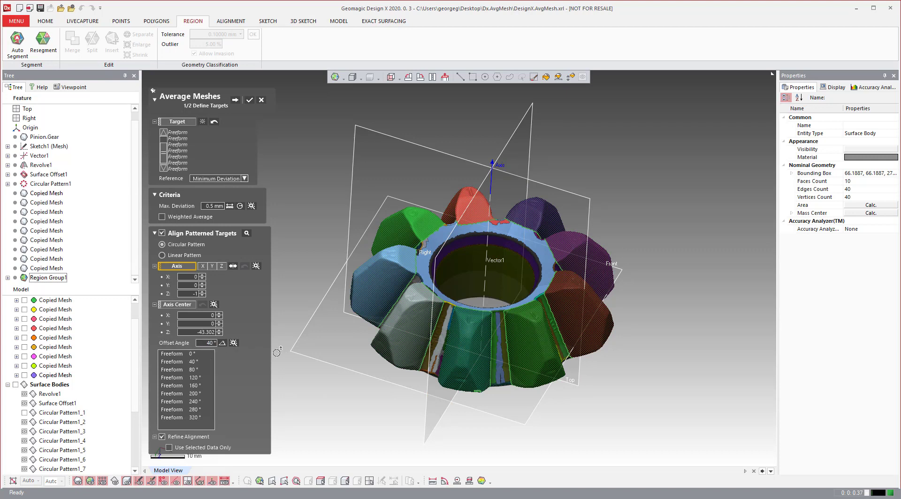
Step: Re-estimate the offset angle from the tooth targets, and override the estimate with 40°
click(233, 344)
double_click(220, 344)
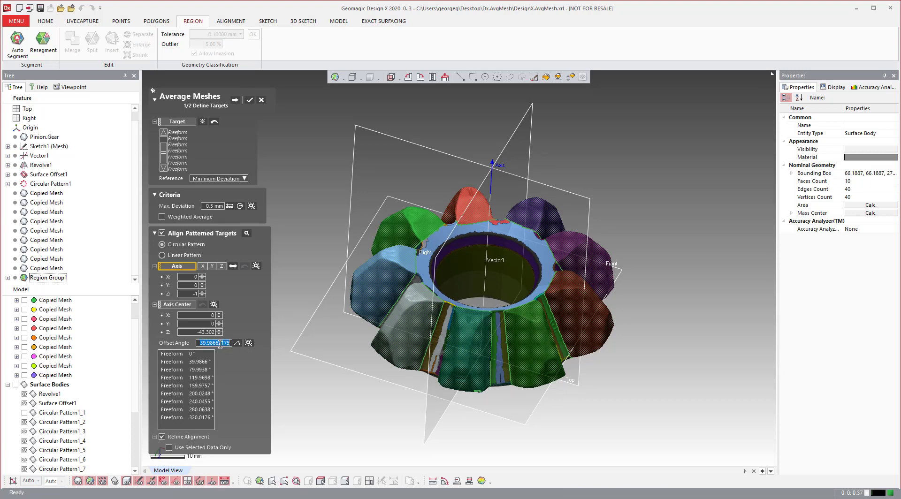
text(40)
key(Return)
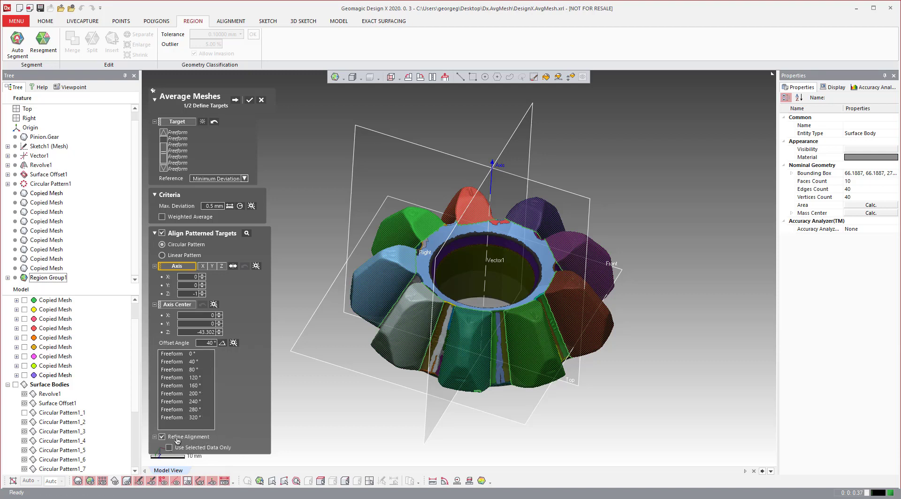
Step: Calculate the average using the 40° offset angle and examine the tooth's deviation map
right_drag(554, 335, 492, 279)
scroll(497, 286, down, 3)
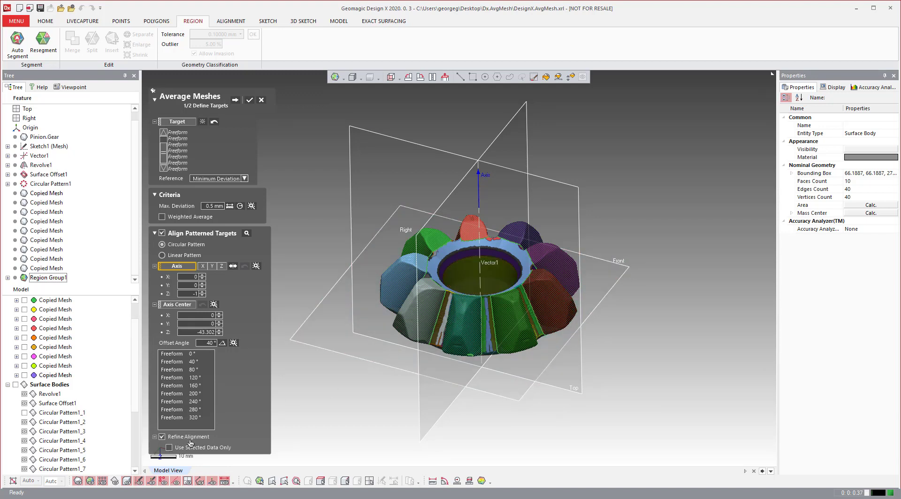
scroll(479, 279, down, 1)
right_drag(479, 261, 477, 269)
scroll(417, 238, up, 2)
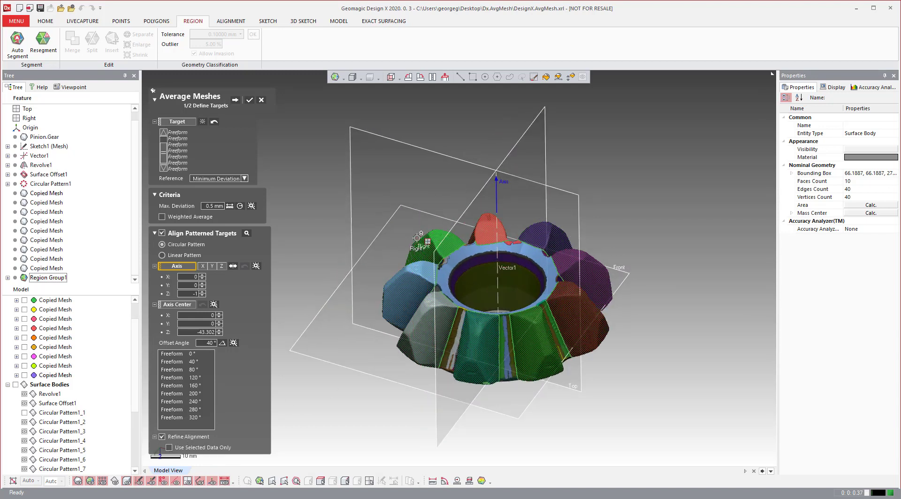
scroll(417, 238, up, 1)
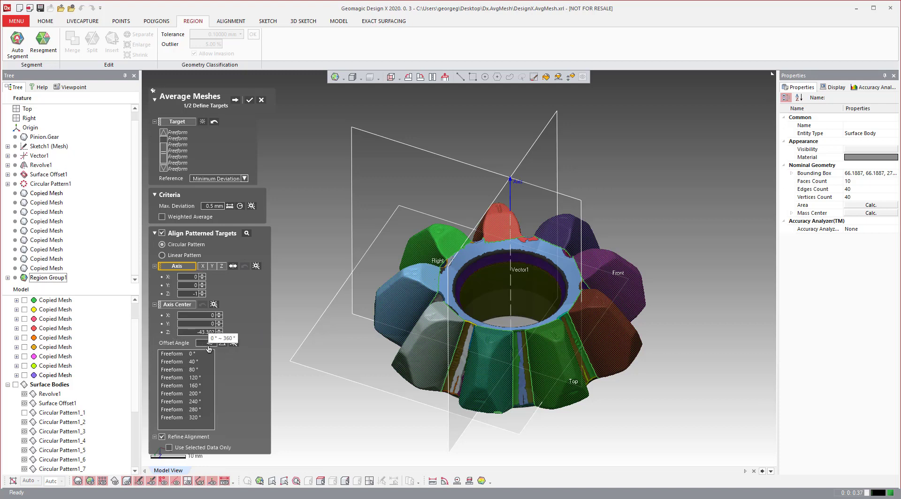
click(235, 101)
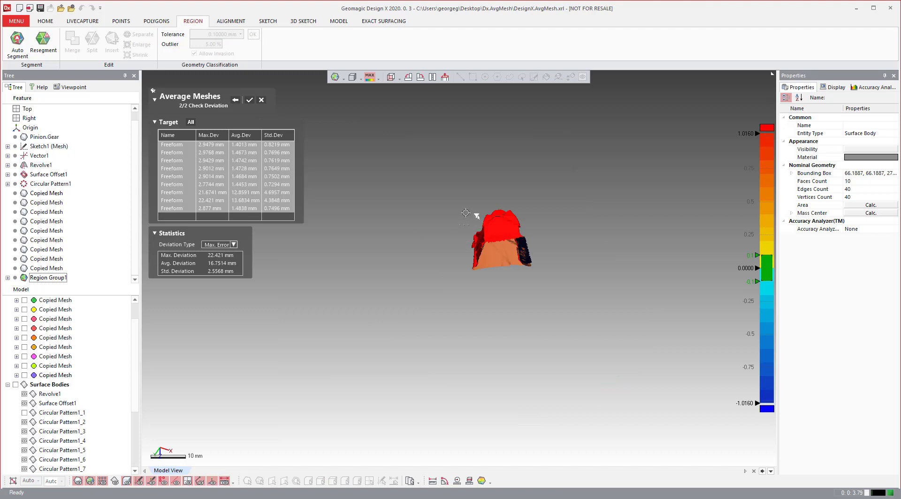
mouse_move(485, 226)
right_down()
mouse_move(488, 236)
mouse_move(484, 212)
right_up()
scroll(460, 189, up, 4)
right_drag(442, 188, 430, 192)
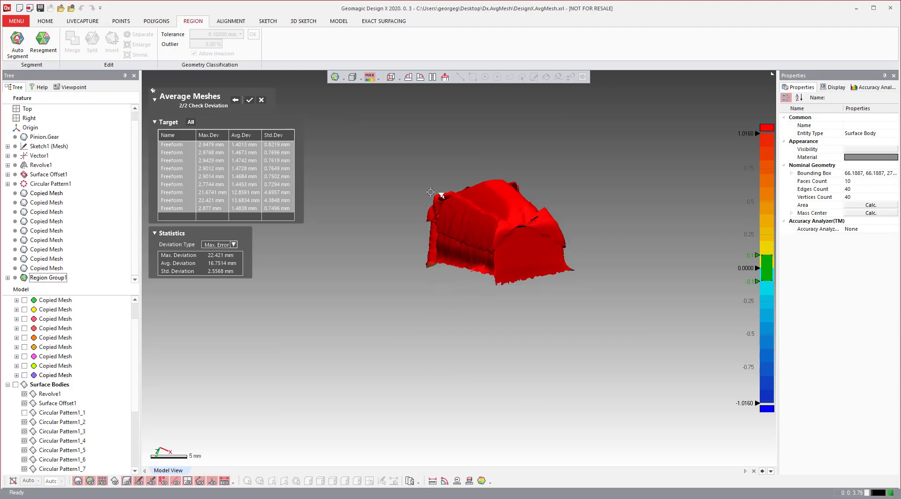
Step: Return to the target definition, re-estimate the offset angle from the targets, and recalculate the deviations
click(236, 100)
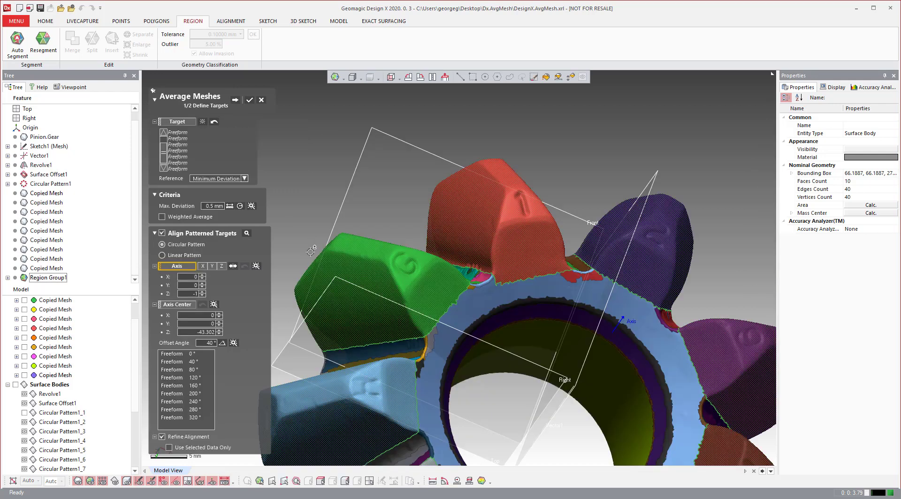
click(234, 343)
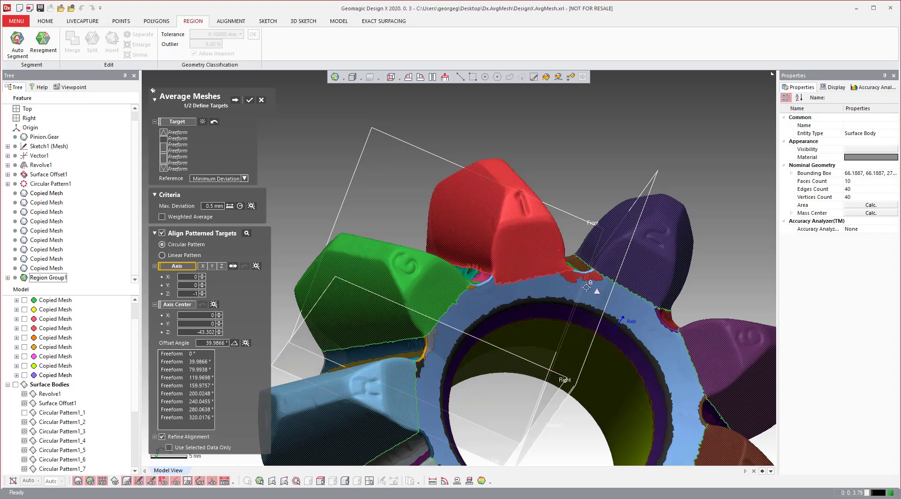
scroll(586, 287, down, 3)
right_drag(586, 287, 525, 211)
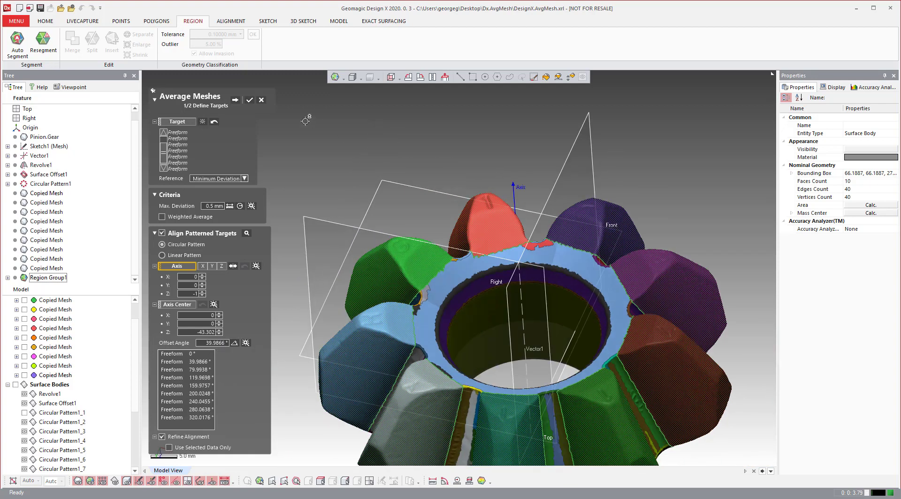
click(234, 101)
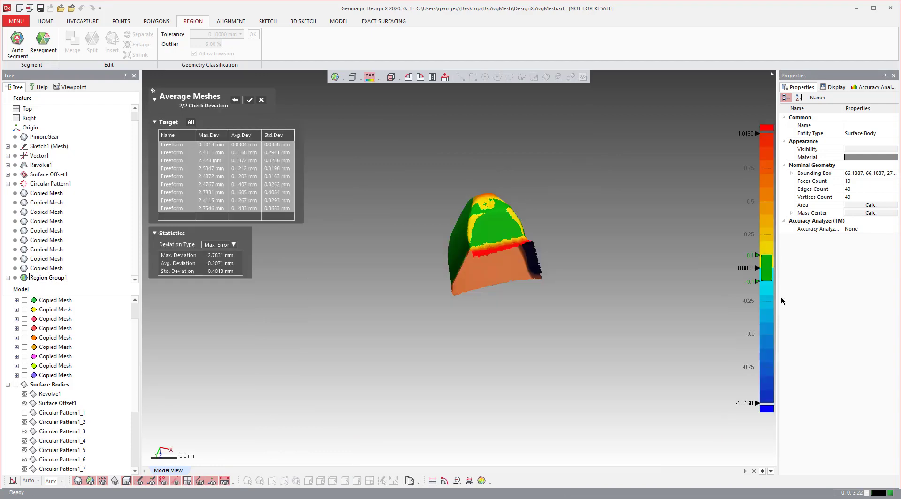
Step: Examine the maximum-error deviation map on the averaged tooth's flanks, crest and ends
right_drag(462, 197, 554, 275)
scroll(444, 204, up, 4)
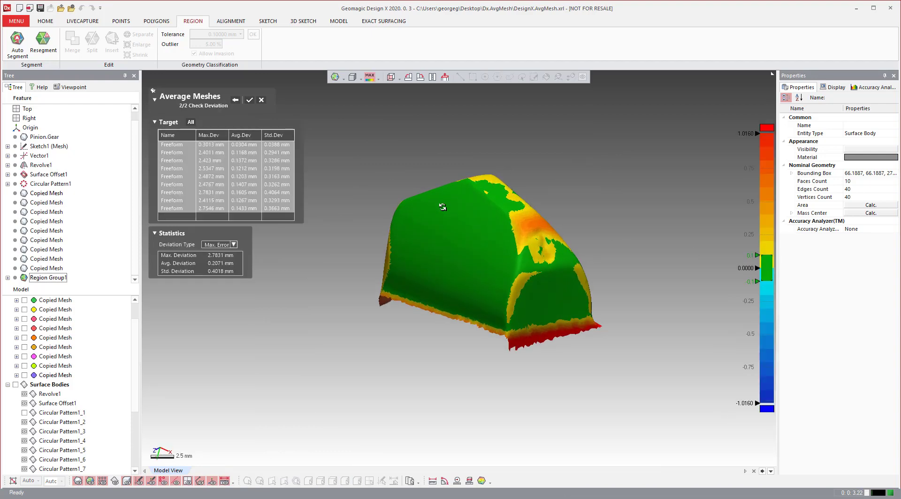
scroll(442, 202, up, 2)
right_drag(462, 205, 452, 225)
right_drag(482, 351, 570, 211)
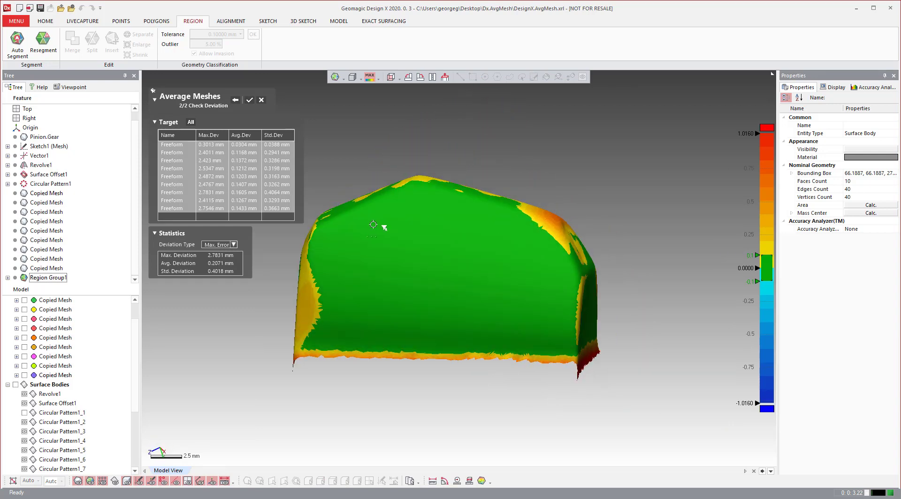
scroll(371, 227, down, 2)
right_drag(307, 235, 357, 267)
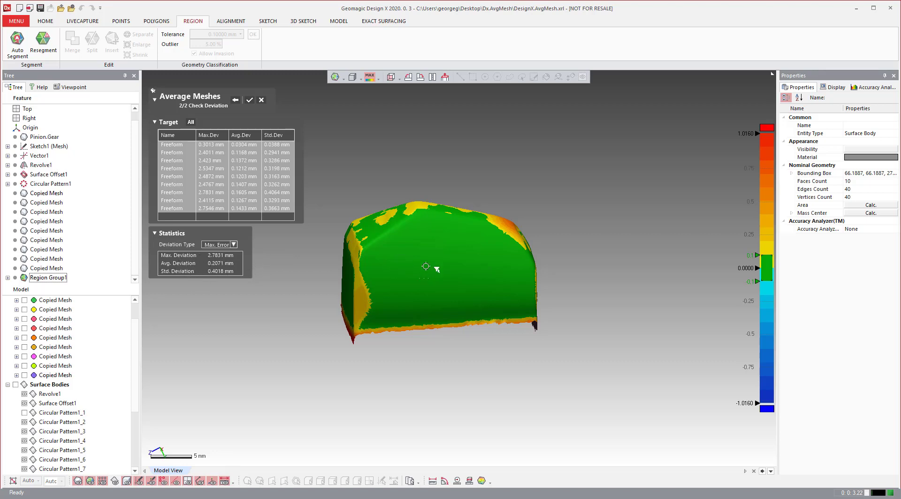
scroll(426, 266, down, 2)
right_drag(389, 255, 501, 224)
scroll(418, 253, up, 5)
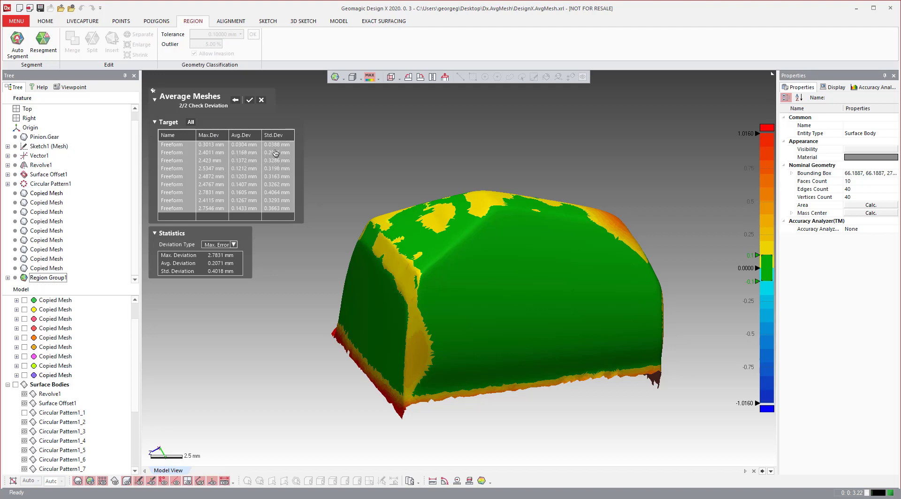
Step: Compare the individual deviation maps of the freeform targets to find the tooth that deviates most
click(182, 145)
click(178, 153)
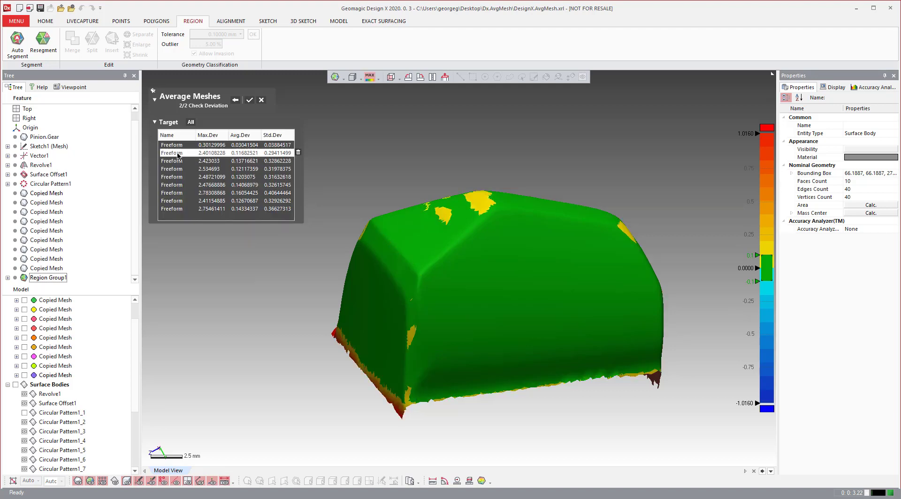
click(179, 160)
click(181, 177)
click(183, 185)
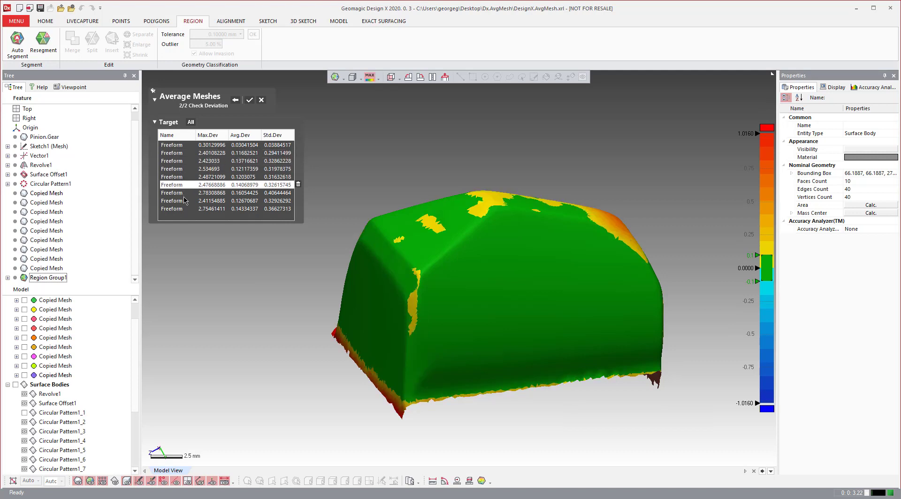
click(185, 200)
click(179, 209)
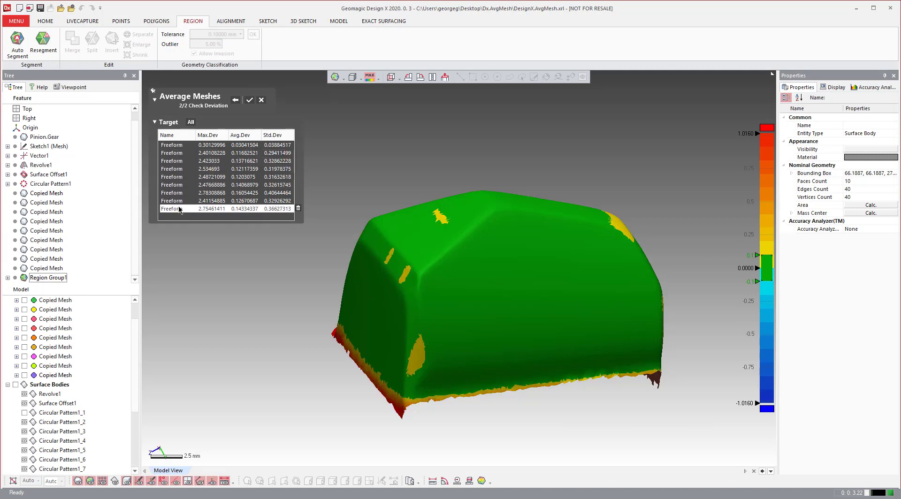
click(177, 201)
click(175, 193)
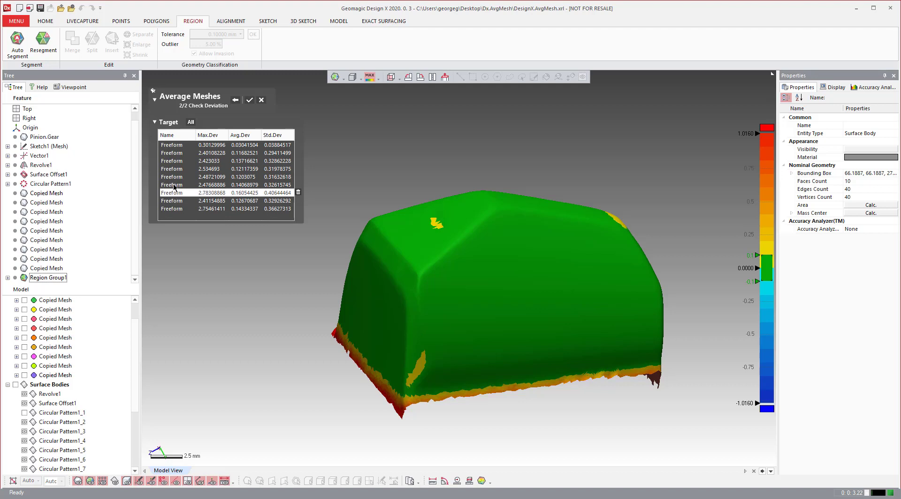
Step: Remove the sixth freeform target from the averaging and review the deviation maps of the remaining teeth
click(174, 186)
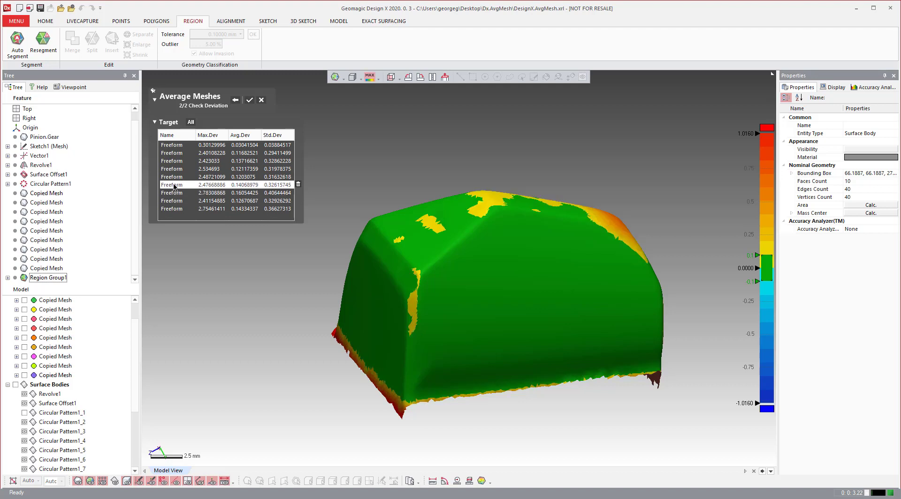
click(298, 185)
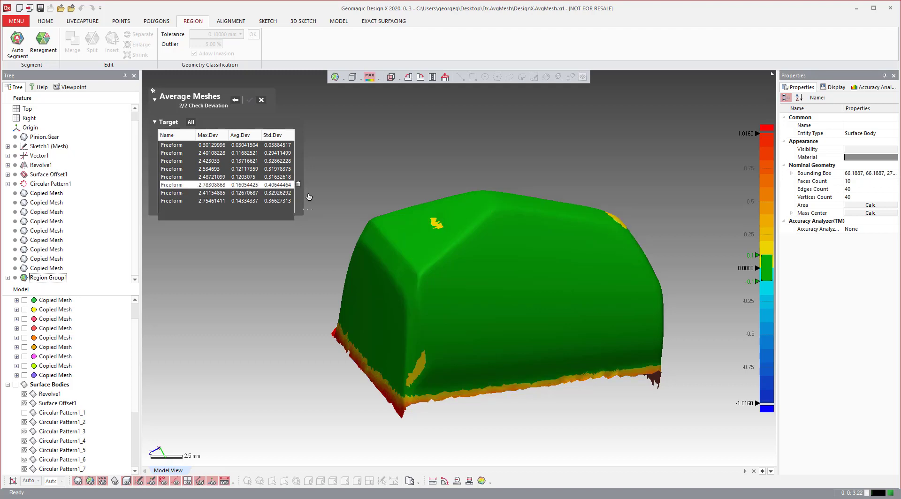
click(180, 178)
click(178, 169)
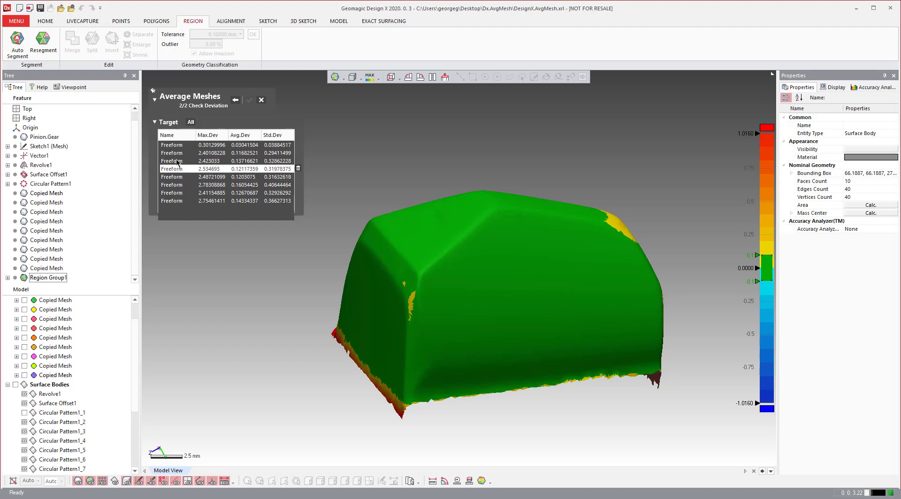
click(178, 161)
click(177, 153)
click(181, 146)
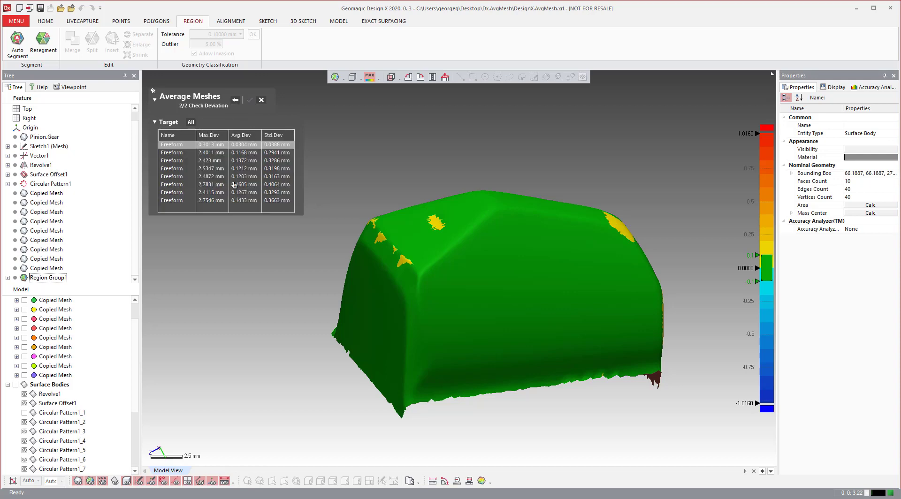
Step: Recalculate the average from the remaining targets, accept the averaged mesh, and inspect the resulting tooth
click(236, 101)
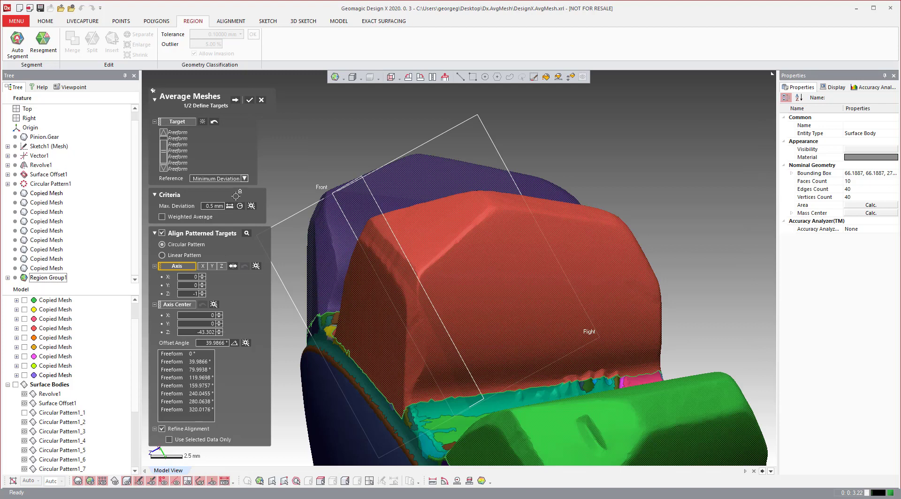
click(235, 101)
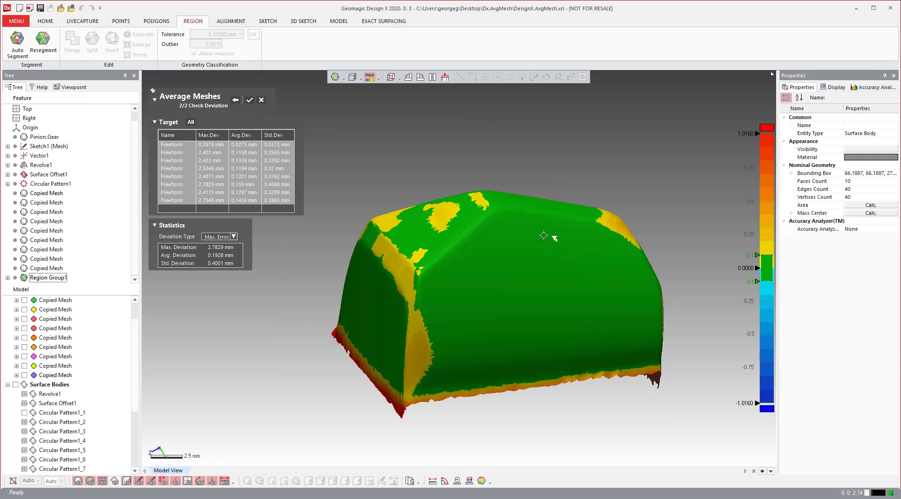
mouse_move(554, 238)
right_down()
mouse_move(446, 261)
mouse_move(573, 258)
mouse_move(615, 177)
mouse_move(565, 226)
right_up()
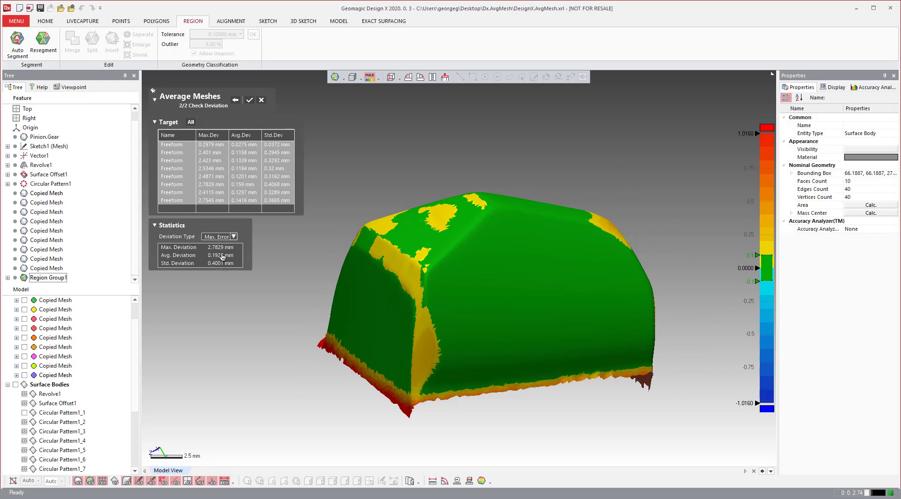
click(251, 102)
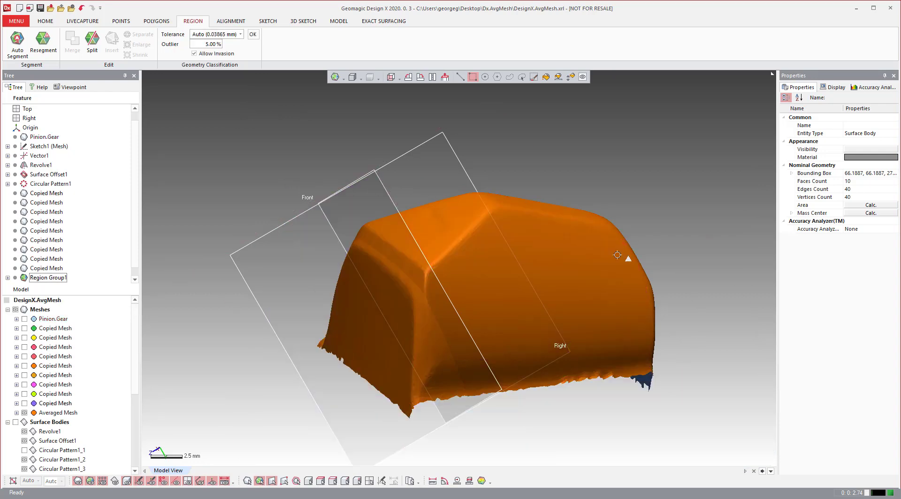
right_drag(617, 255, 495, 311)
scroll(280, 267, up, 3)
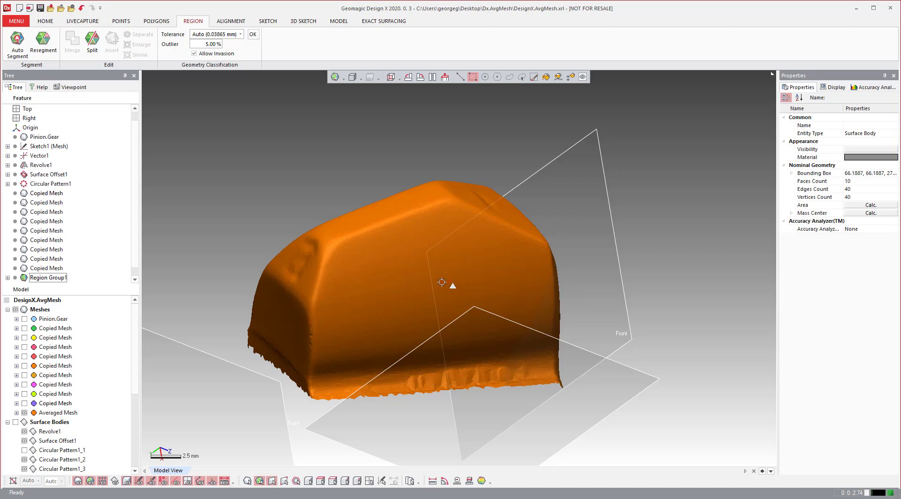
right_drag(452, 284, 362, 278)
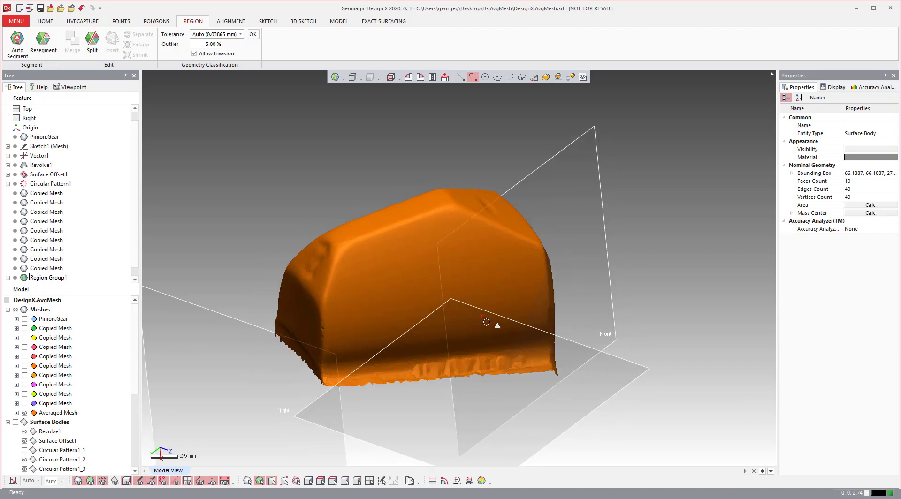